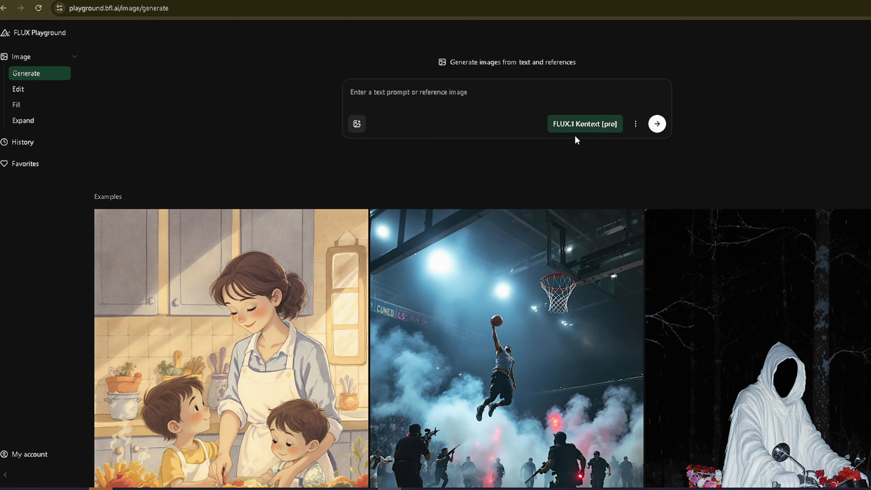
Step: Choose the FLUX.1 Kontext [pro] model and set the batch size to 2, keeping the 16:9 aspect ratio and PNG output
{"action": "left_click", "coordinate": [592, 130]}
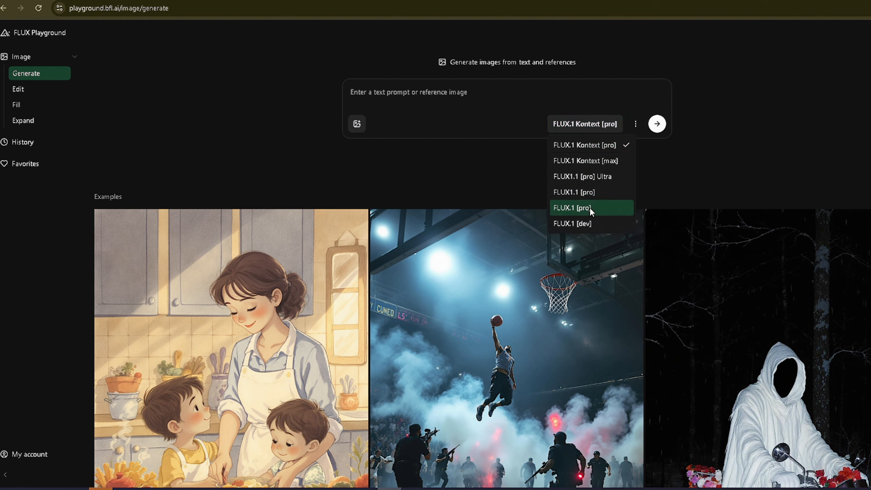
{"action": "left_click", "coordinate": [588, 146]}
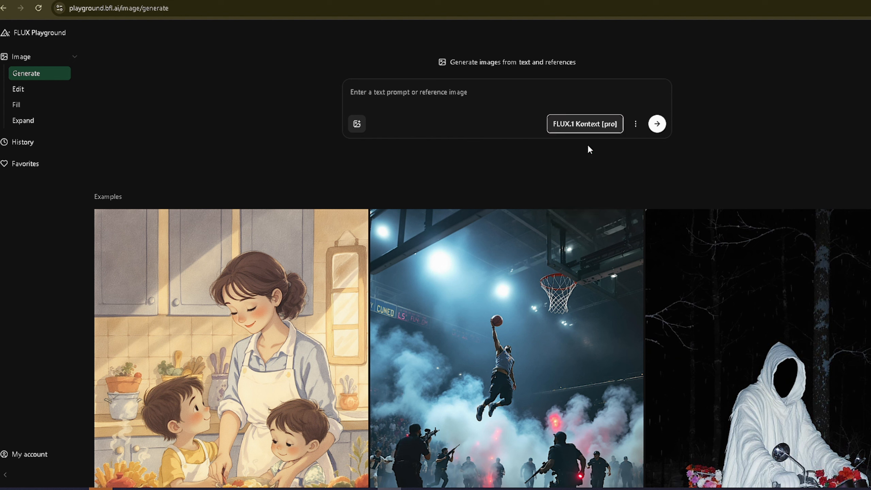
{"action": "left_click", "coordinate": [637, 126]}
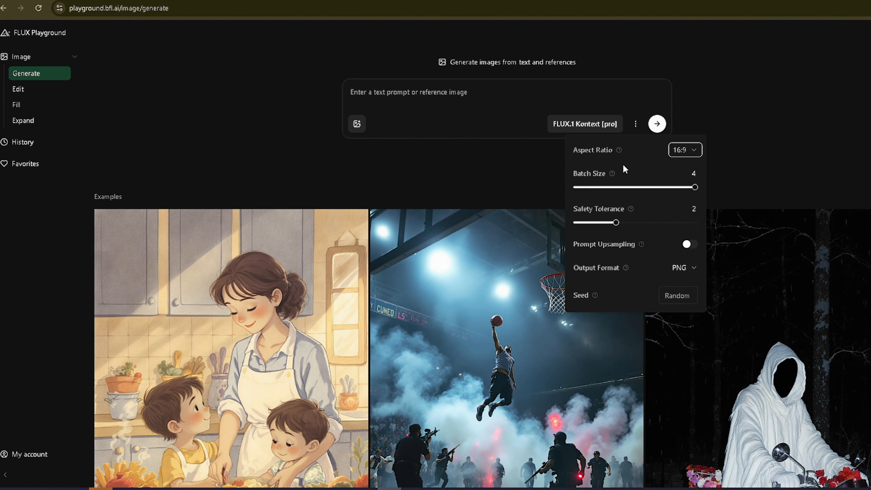
{"action": "left_click", "coordinate": [680, 154]}
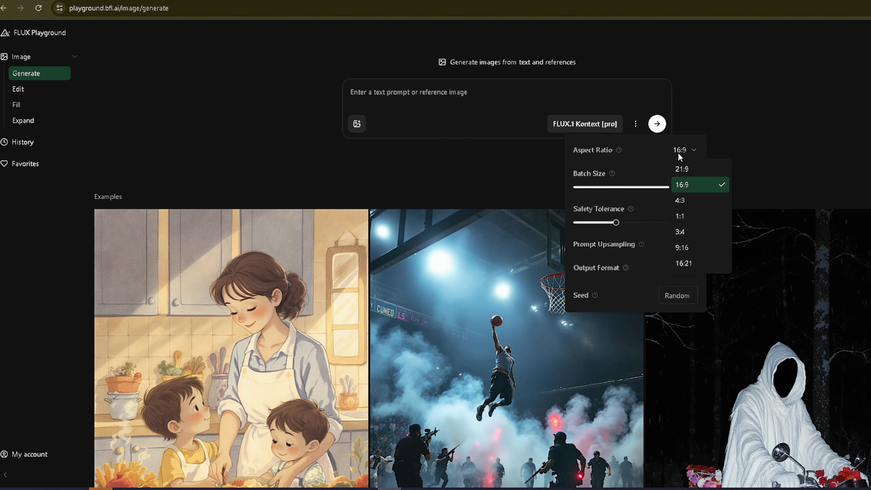
{"action": "left_click", "coordinate": [646, 161]}
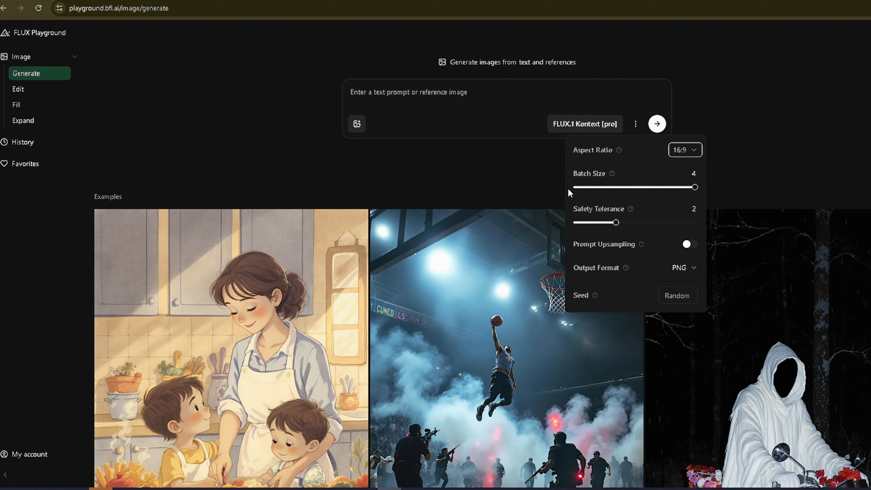
{"action": "left_click", "coordinate": [695, 187]}
{"action": "left_click_drag", "start_coordinate": [630, 189], "coordinate": [629, 188]}
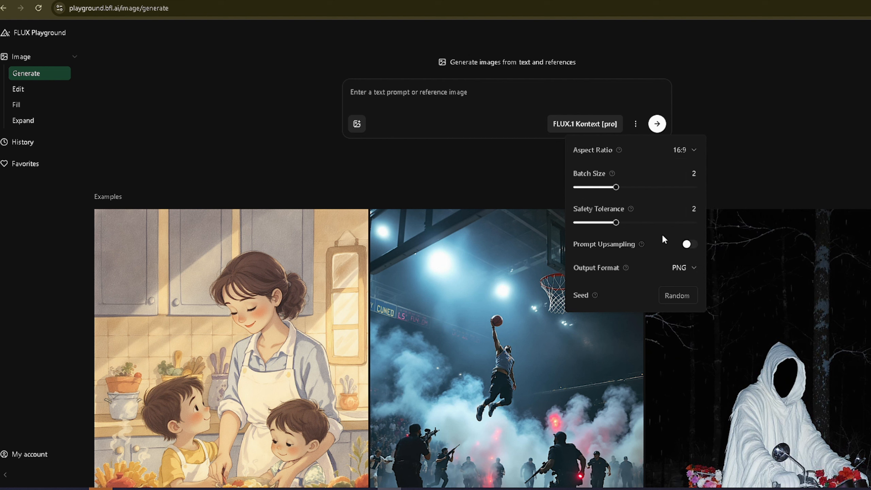
{"action": "left_click", "coordinate": [681, 268]}
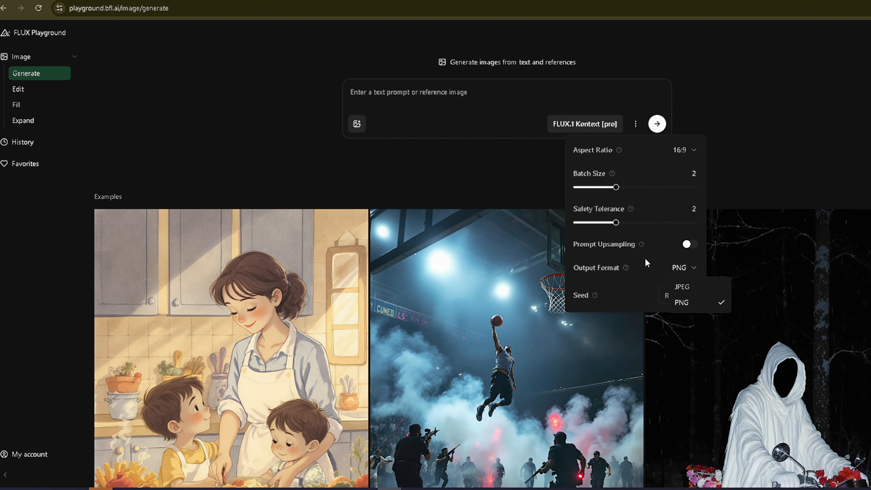
{"action": "left_click", "coordinate": [649, 247]}
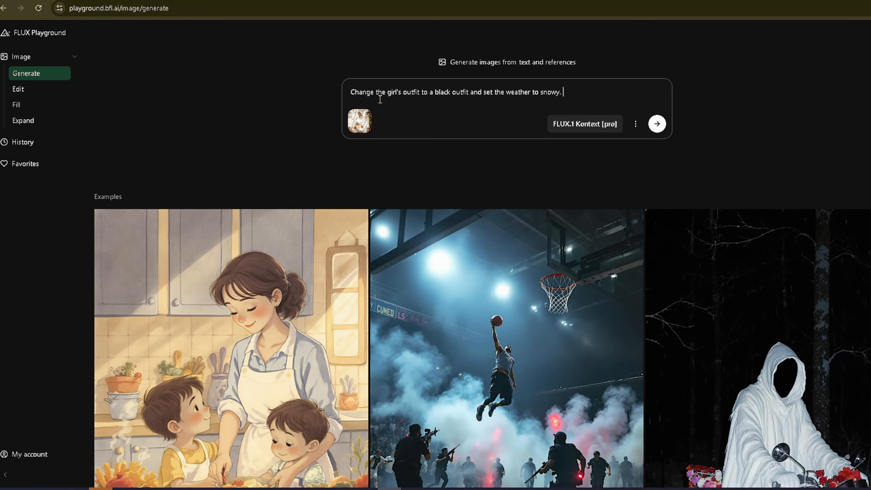
Step: Generate images from the reference photo with "Change the girl's outfit to a black outfit and set the weather to snowy." and view the results
{"action": "left_click_drag", "start_coordinate": [350, 93], "coordinate": [580, 95]}
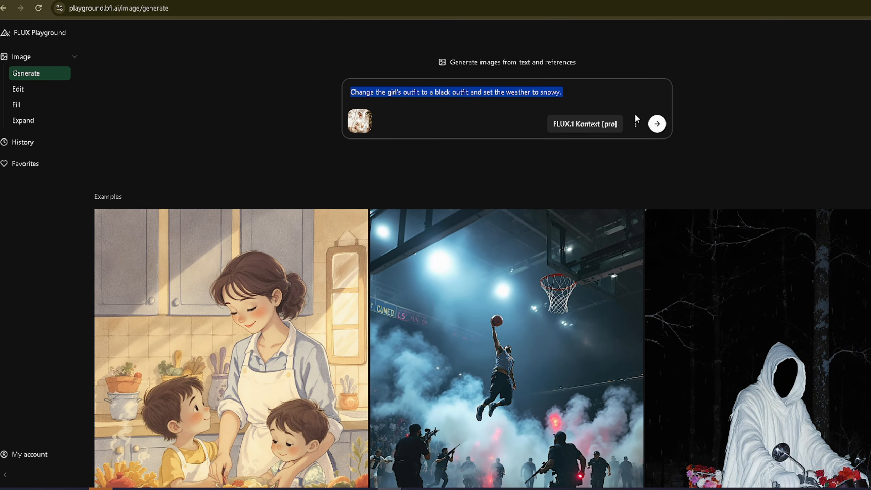
{"action": "left_click", "coordinate": [635, 118]}
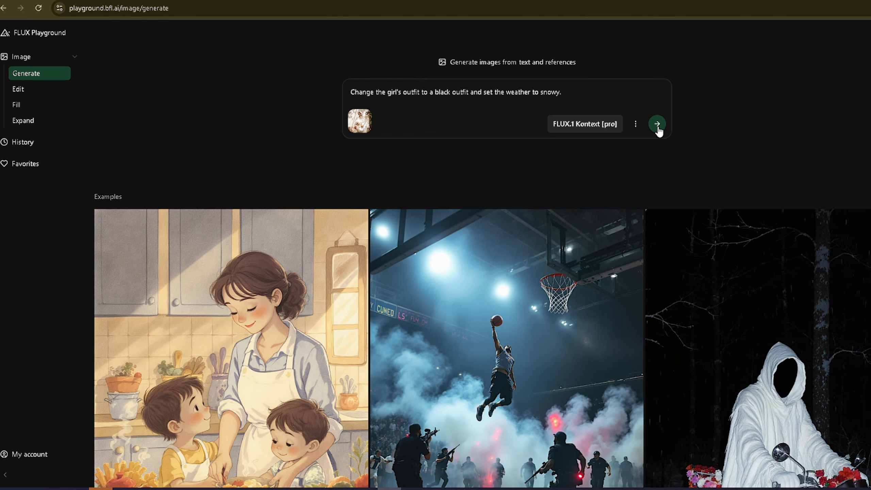
{"action": "left_click", "coordinate": [657, 124]}
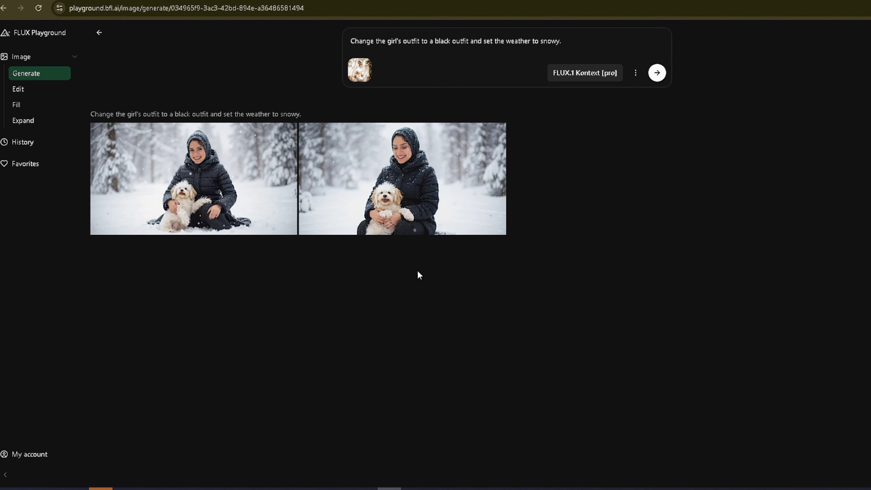
{"action": "mouse_move", "coordinate": [265, 185]}
{"action": "left_click", "coordinate": [194, 180]}
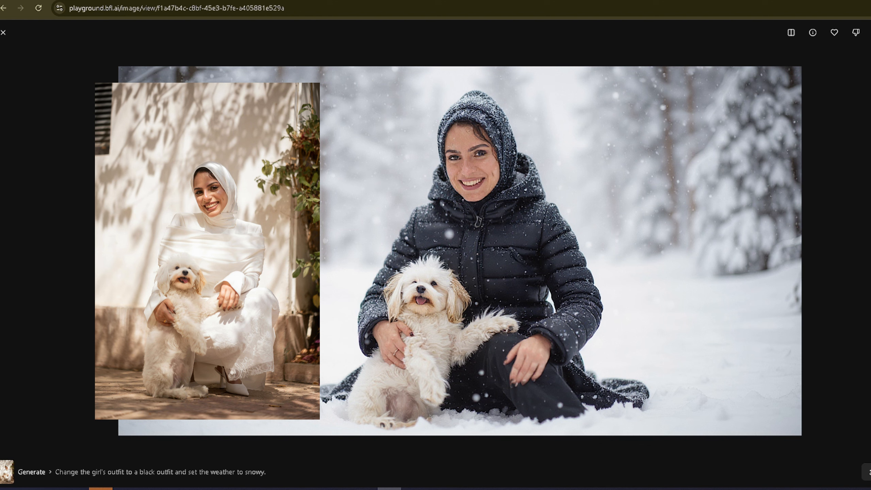
{"action": "key", "text": "Right"}
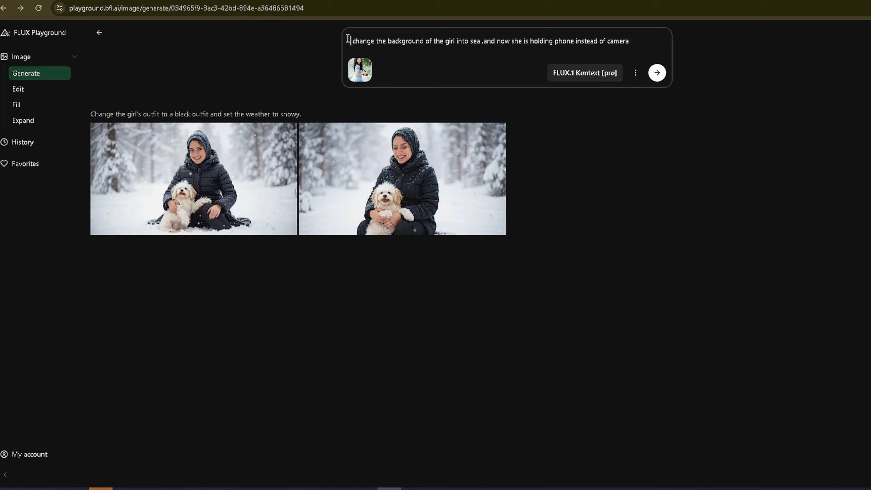
Step: Generate images with the prompt "change the background of the girl into sea ,and now she is holding phone instead of camera" and view the results
{"action": "left_click_drag", "start_coordinate": [349, 39], "coordinate": [667, 22]}
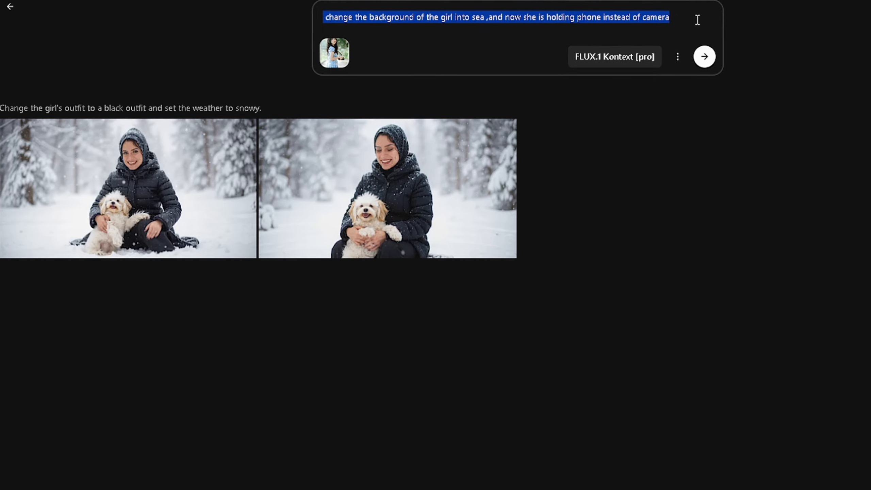
{"action": "left_click", "coordinate": [688, 23]}
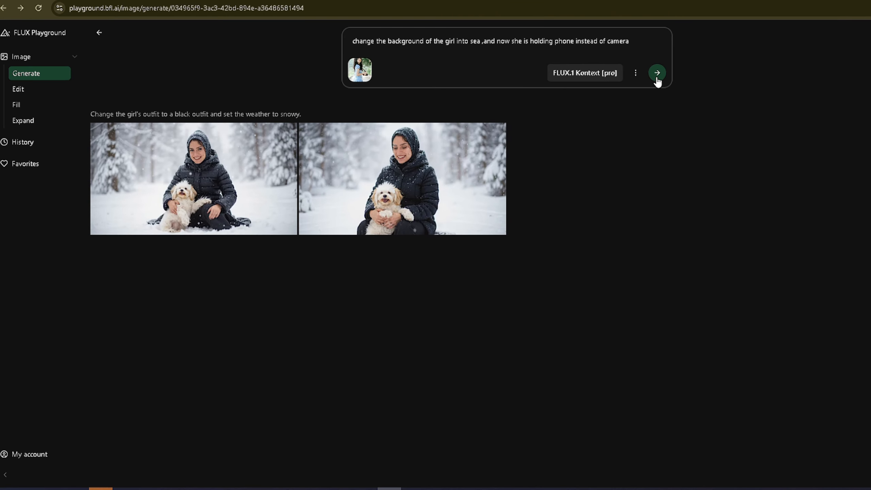
{"action": "left_click", "coordinate": [658, 73]}
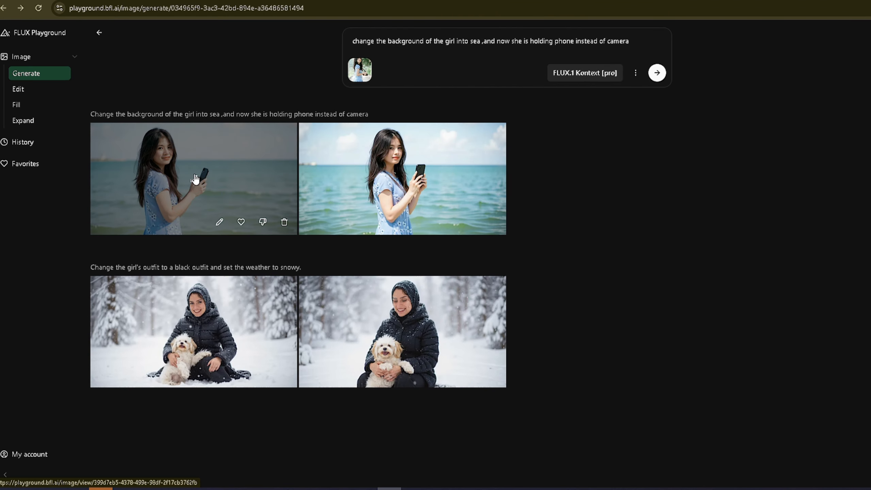
{"action": "left_click", "coordinate": [193, 173]}
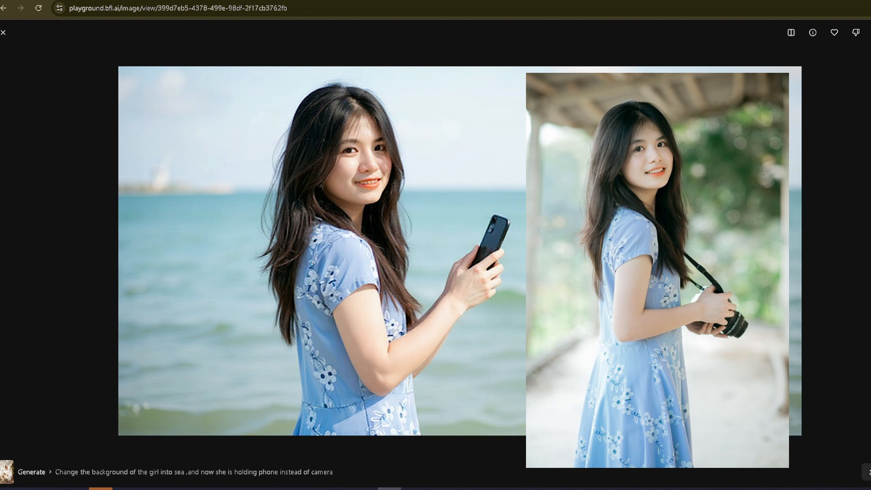
{"action": "key", "text": "Right"}
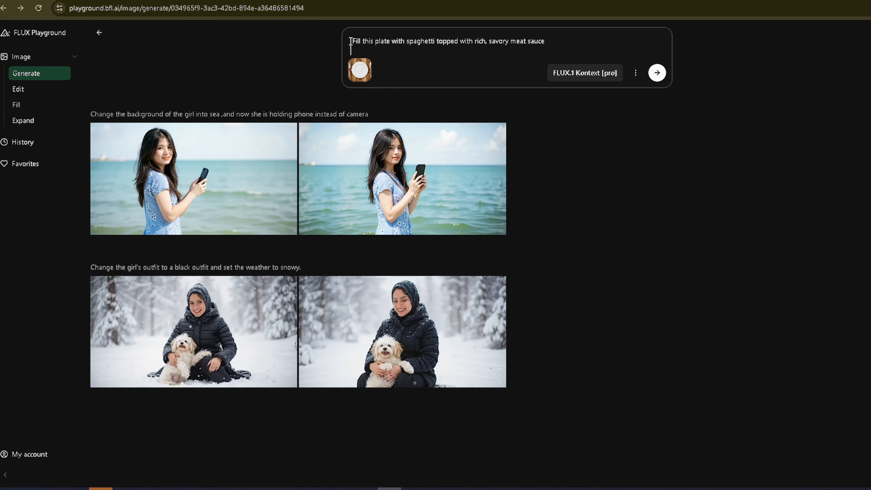
Step: Generate images from the empty plate photo with "Fill this plate with spaghetti topped with rich, savory meat sauce" and view the results
{"action": "left_click_drag", "start_coordinate": [345, 36], "coordinate": [570, 27]}
{"action": "left_click", "coordinate": [666, 70]}
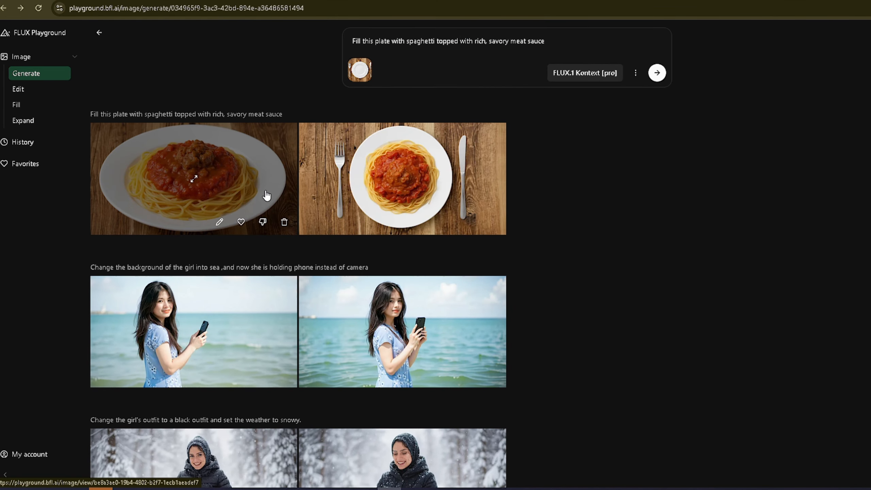
{"action": "left_click", "coordinate": [263, 194]}
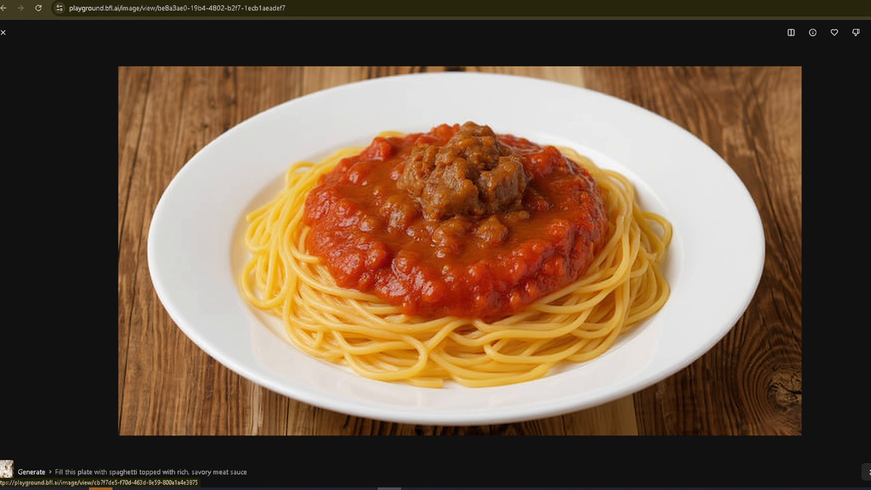
{"action": "key", "text": "Right"}
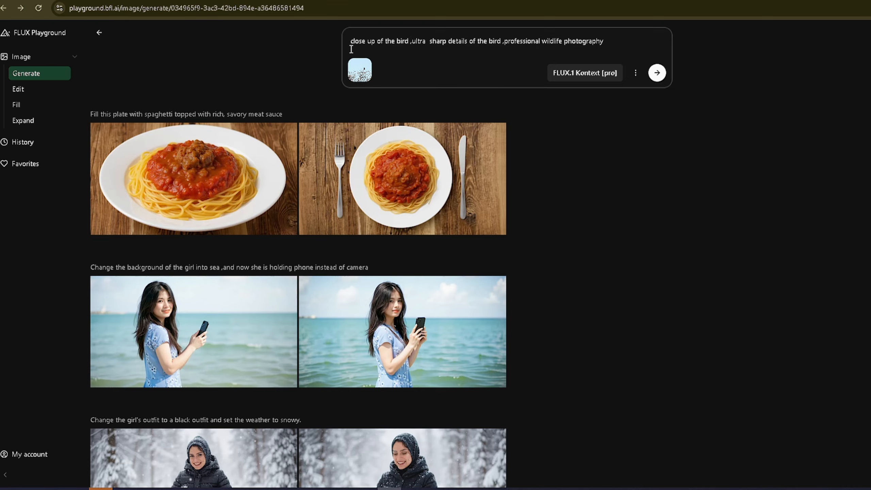
Step: Generate images with the prompt "close up of the bird ,ultra sharp details of the bird ,professional wildlife photography" and view the results
{"action": "left_click_drag", "start_coordinate": [348, 47], "coordinate": [663, 29]}
{"action": "left_click", "coordinate": [362, 39]}
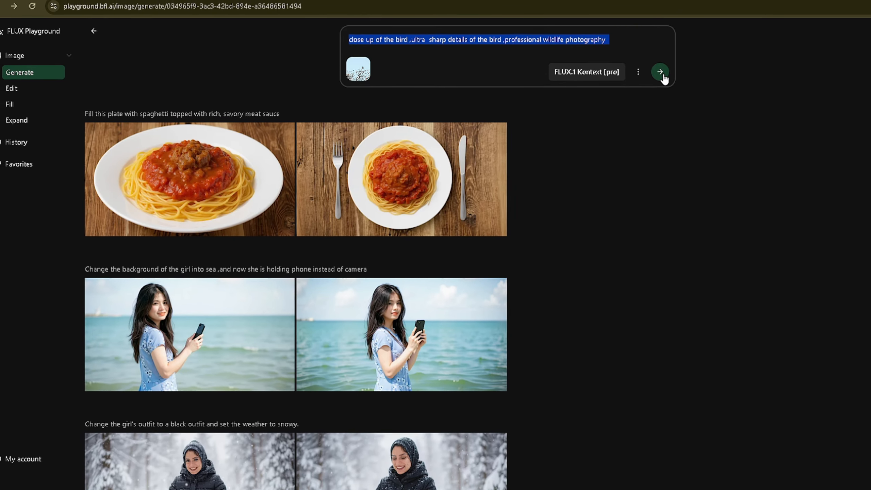
{"action": "left_click", "coordinate": [660, 77]}
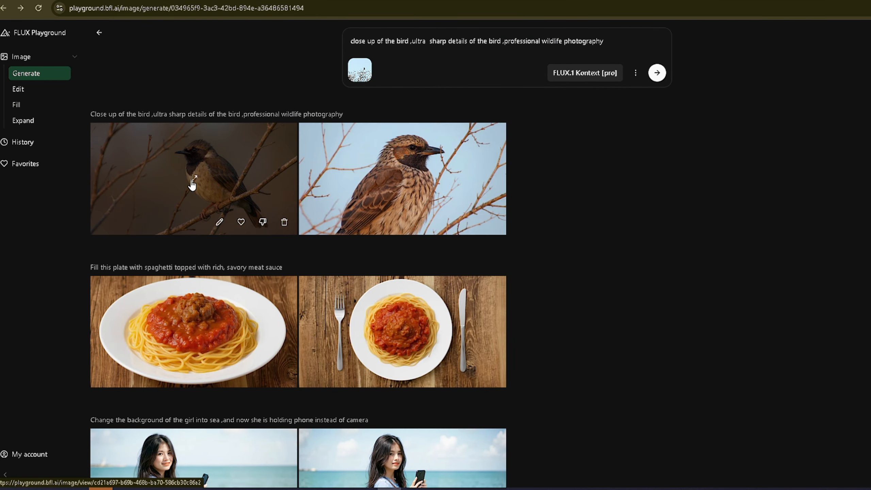
{"action": "left_click", "coordinate": [190, 181]}
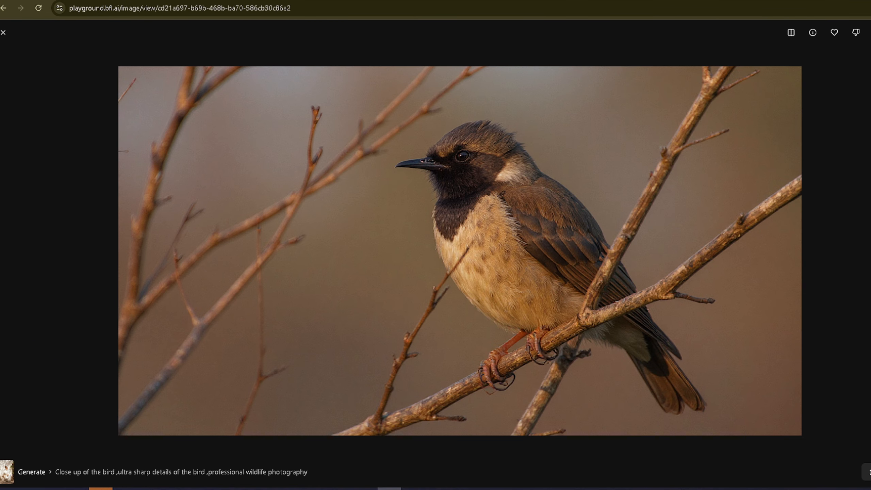
{"action": "key", "text": "Right"}
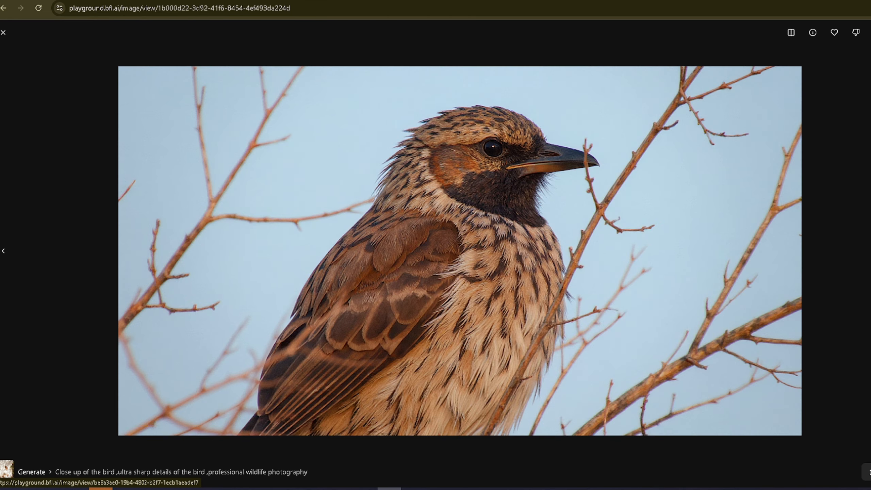
{"action": "key", "text": "Escape"}
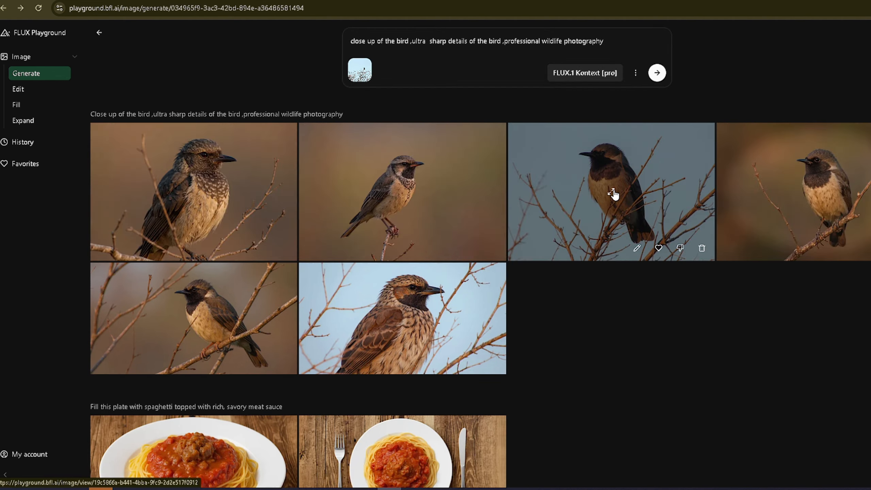
{"action": "left_click", "coordinate": [613, 192]}
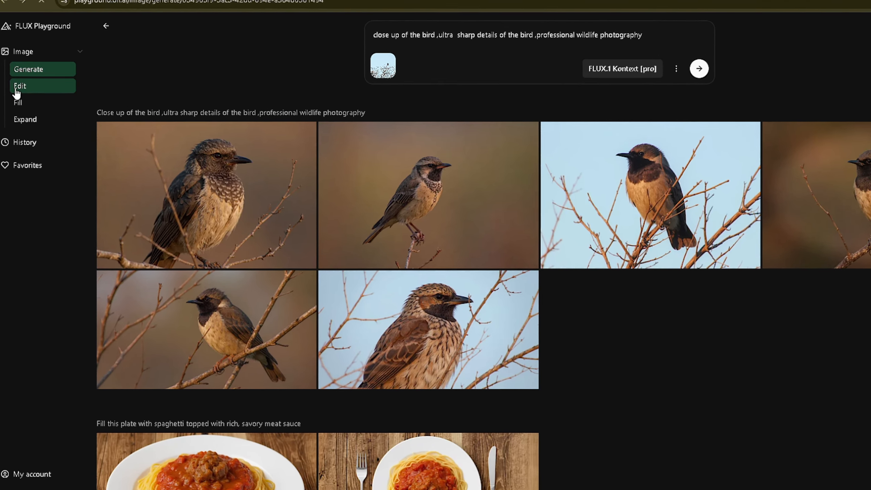
Step: Switch to image editing with the black-and-white selfie and set the batch size to 2
{"action": "left_click", "coordinate": [17, 90]}
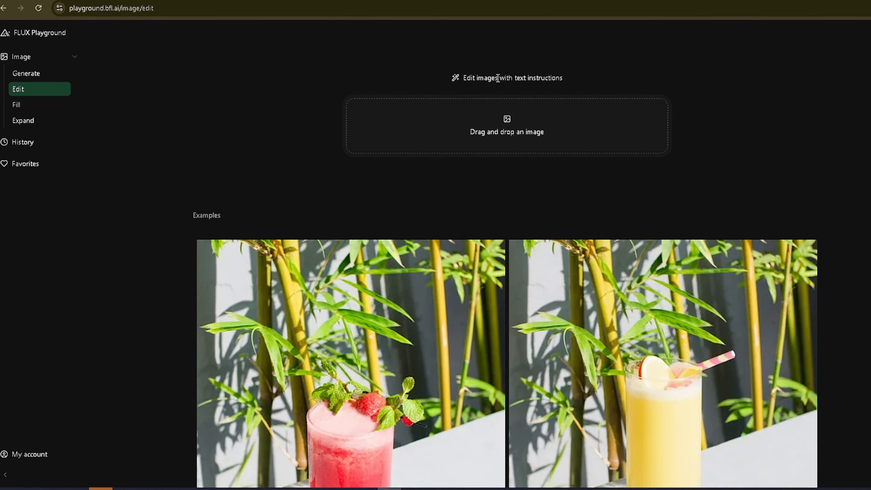
{"action": "left_click_drag", "start_coordinate": [463, 78], "coordinate": [530, 78]}
{"action": "left_click", "coordinate": [529, 78]}
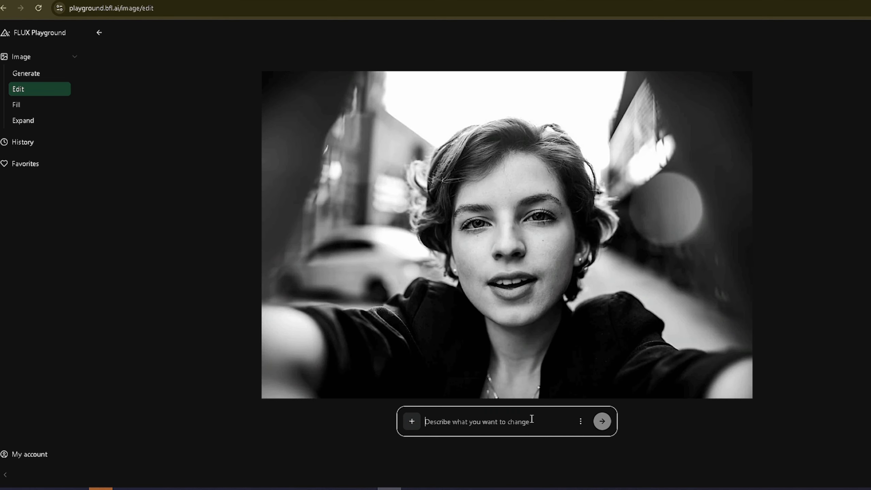
{"action": "left_click", "coordinate": [580, 422]}
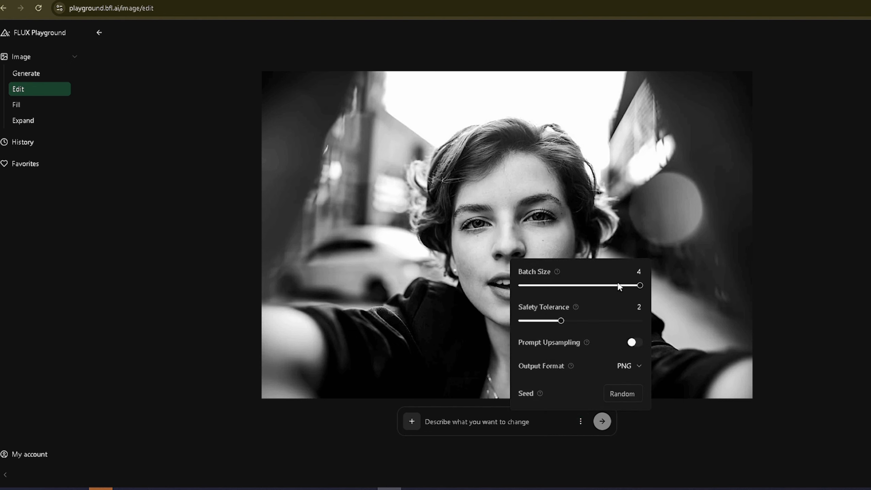
{"action": "left_click", "coordinate": [571, 285]}
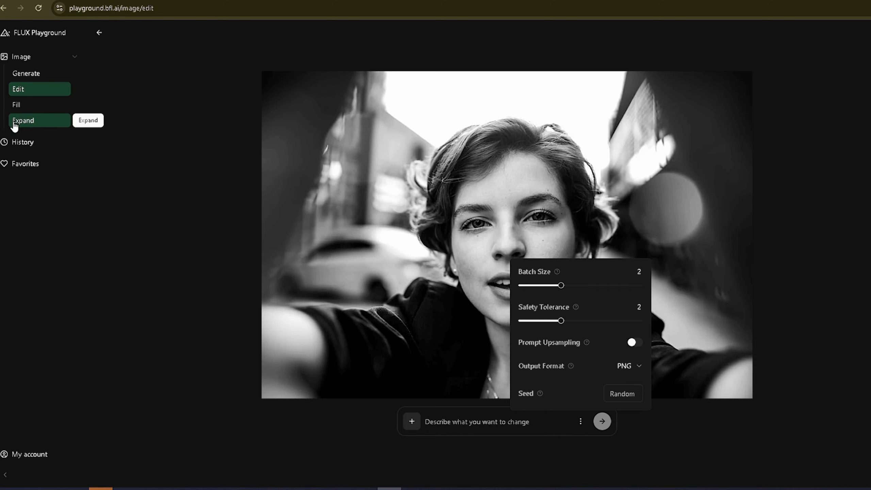
Step: Edit the black-and-white selfie with the prompt "colorize this photo" and open the first result full size
{"action": "left_click", "coordinate": [469, 425]}
{"action": "type", "text": "colorize this photo"}
{"action": "left_click_drag", "start_coordinate": [488, 422], "coordinate": [424, 422]}
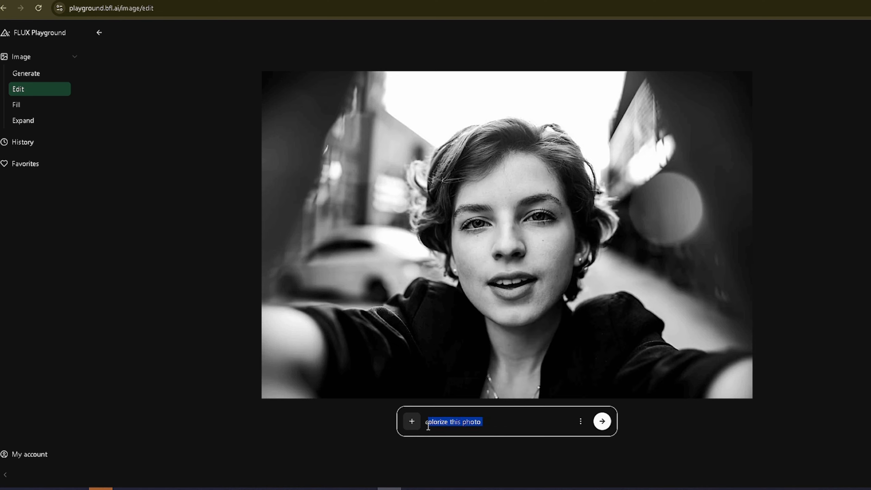
{"action": "left_click", "coordinate": [602, 422]}
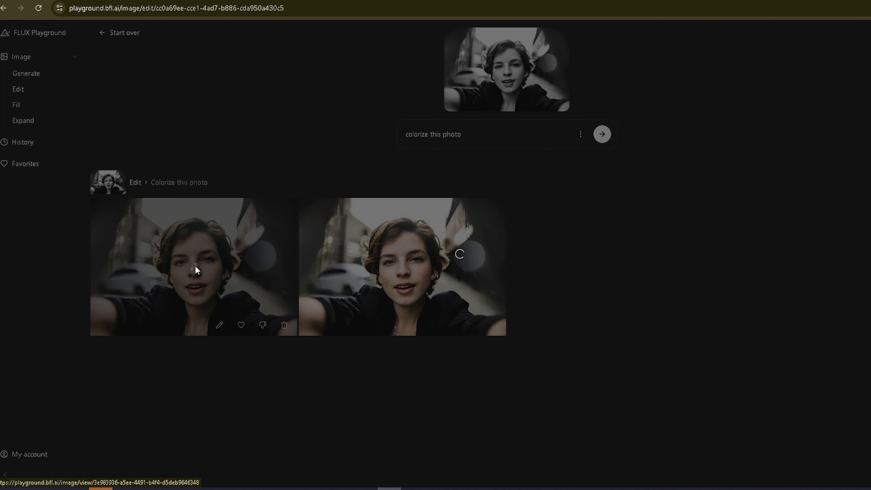
{"action": "left_click", "coordinate": [195, 264]}
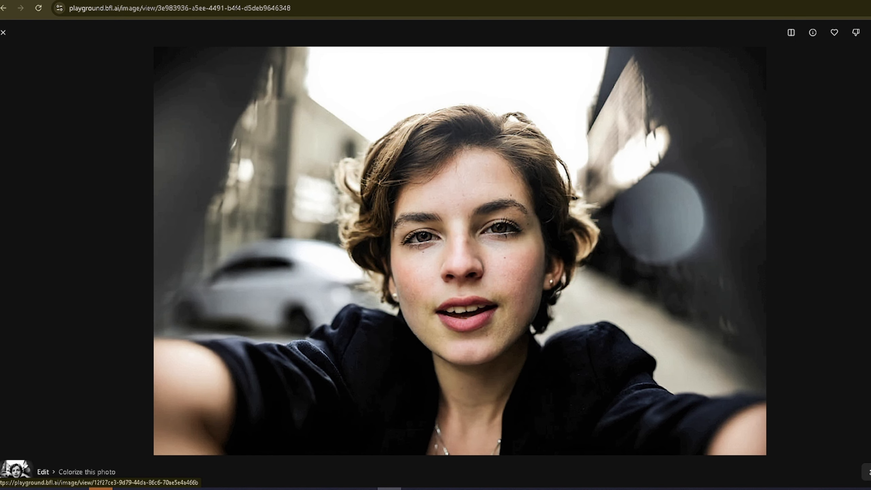
{"action": "mouse_move", "coordinate": [16, 472]}
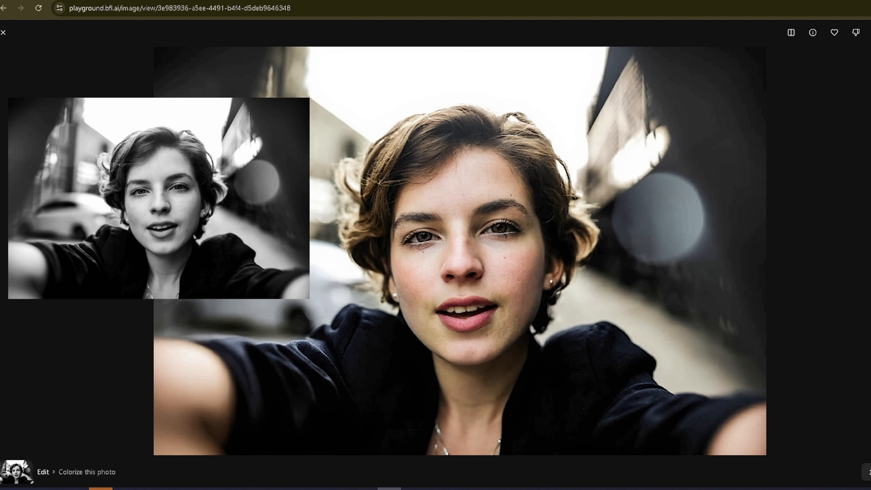